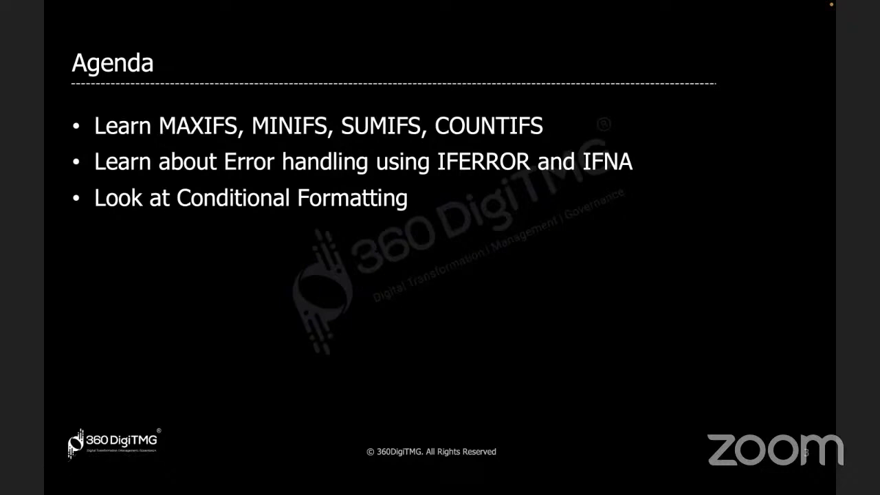
Step: Switch from the PowerPoint agenda slide to Finder using the app switcher
key(super+Tab)
key(super+Tab)
key(super+Tab)
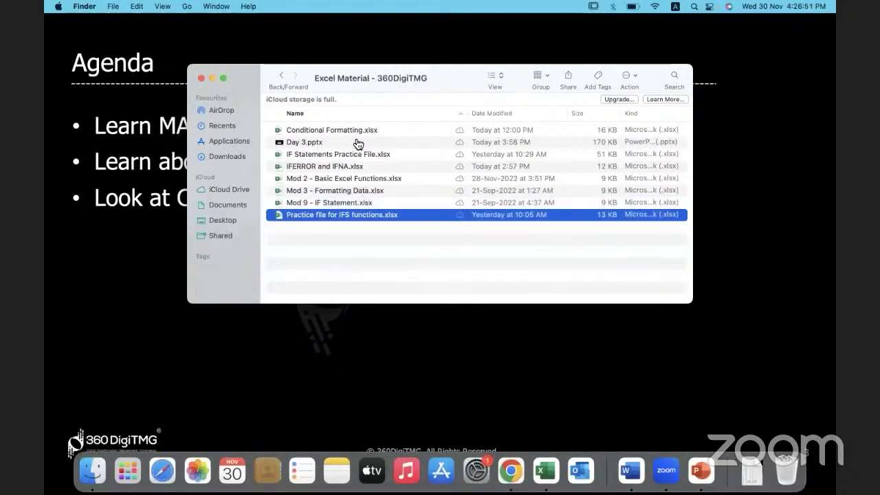
Step: Open IFERROR and IFNA.xlsx from the Excel Material folder in Excel
click(354, 168)
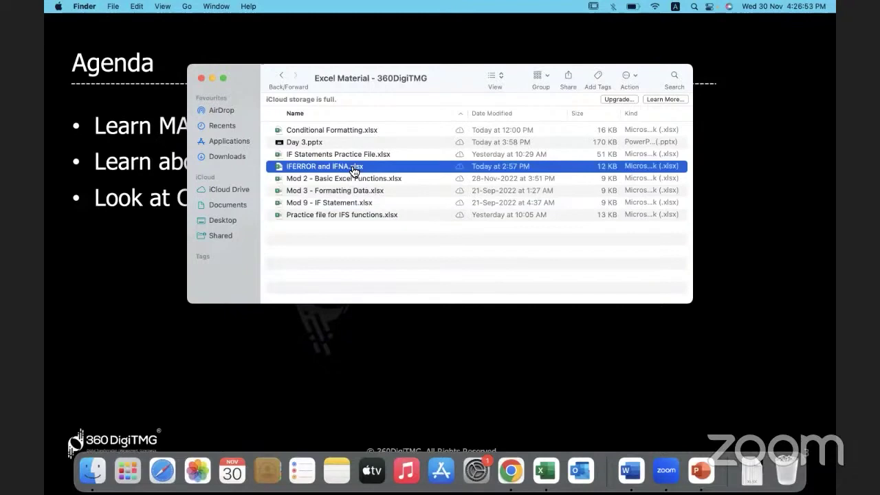
double_click(354, 168)
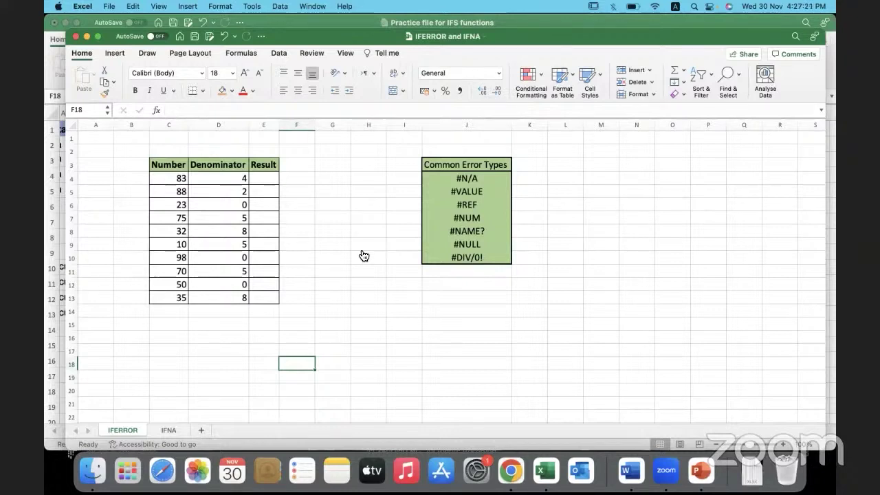
Step: Widen the Result column E next to the Common Error Types list
click(509, 167)
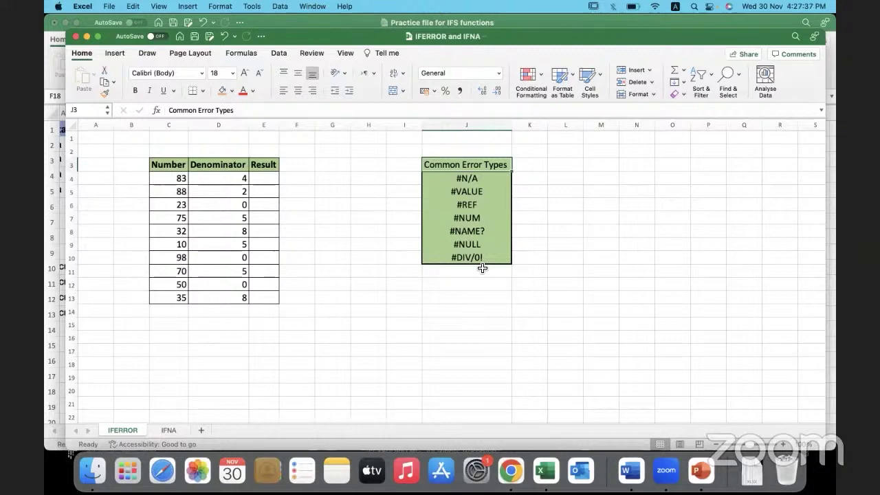
drag(280, 127, 300, 128)
click(283, 180)
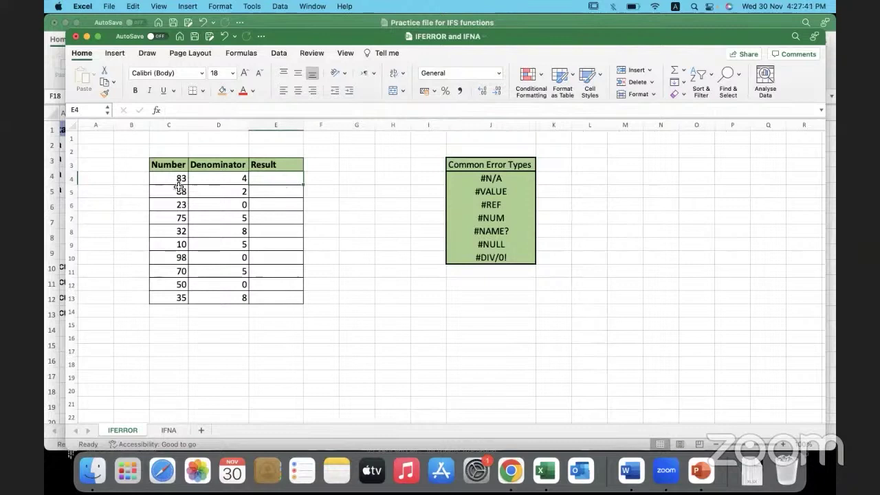
Step: Review the Number and Denominator values, noting the zero denominators in D6, D10 and D12
drag(178, 186, 166, 295)
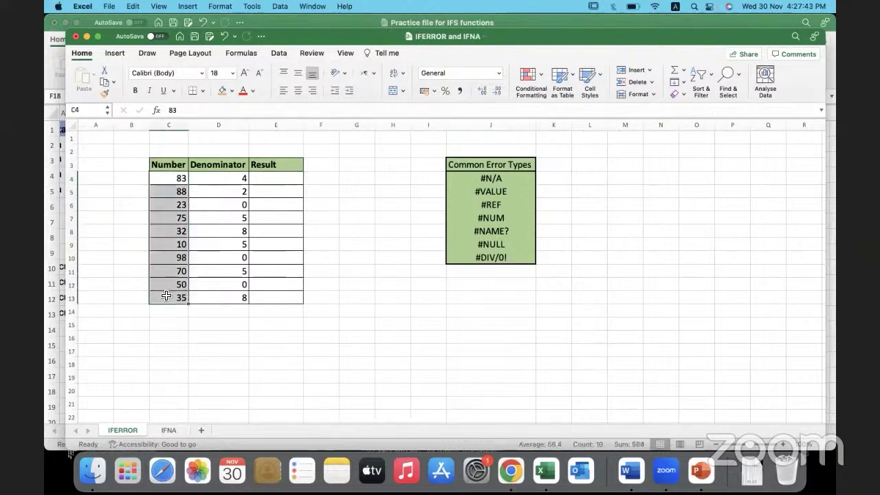
drag(219, 178, 228, 298)
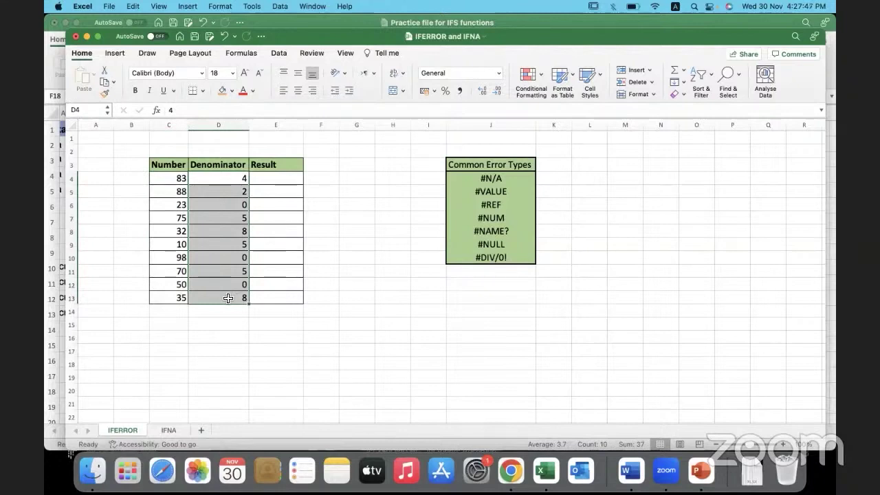
drag(177, 180, 210, 195)
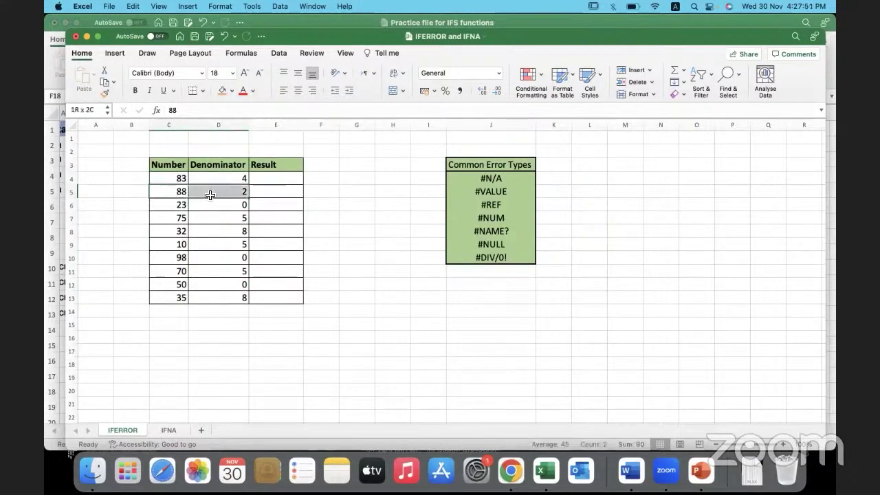
click(213, 205)
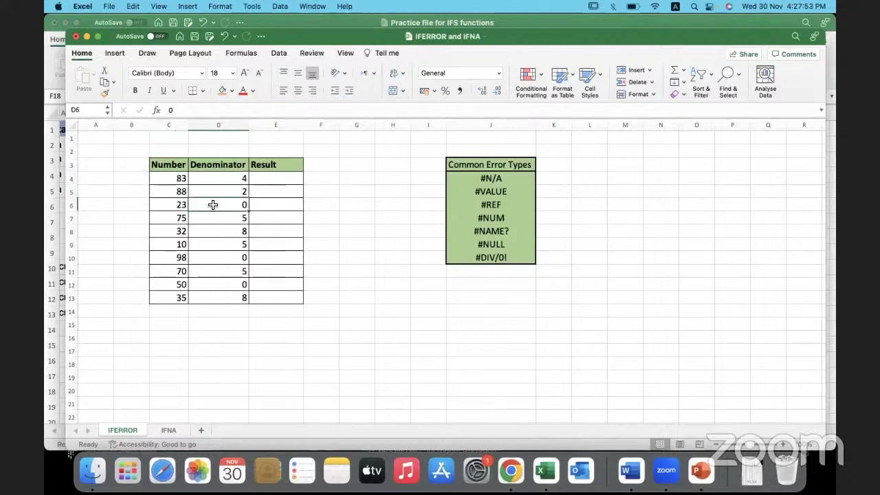
click(214, 257)
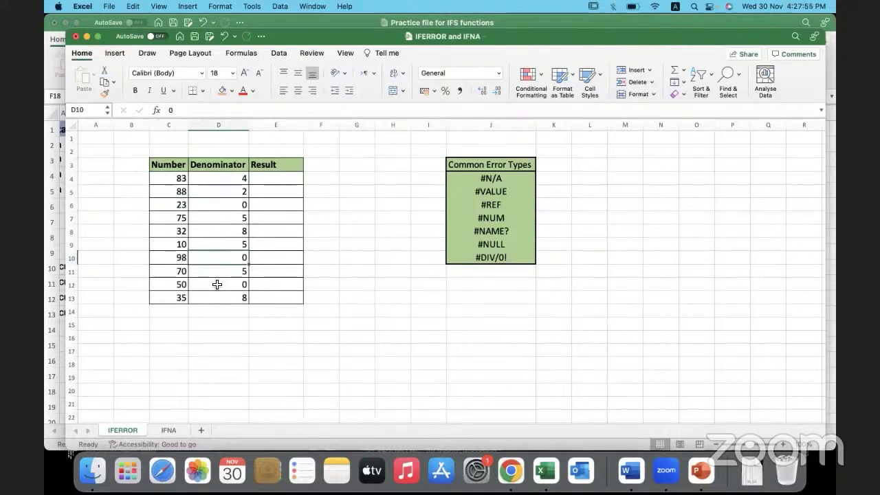
click(217, 284)
click(174, 207)
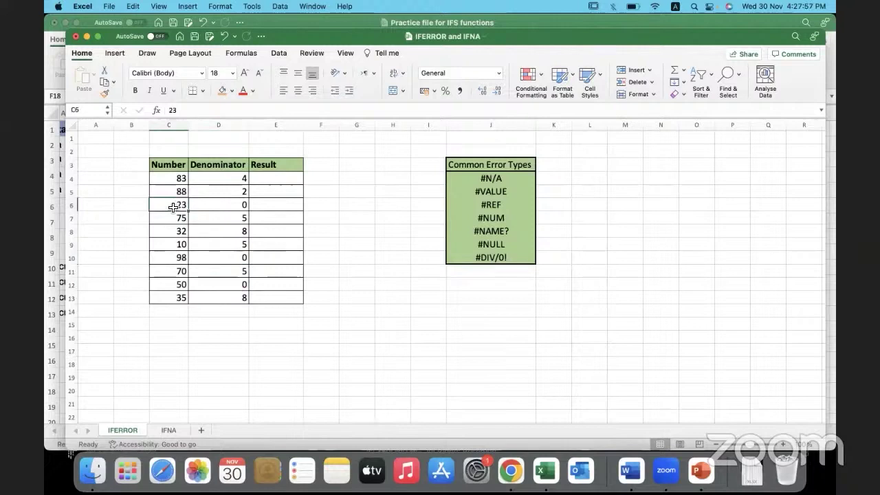
click(205, 208)
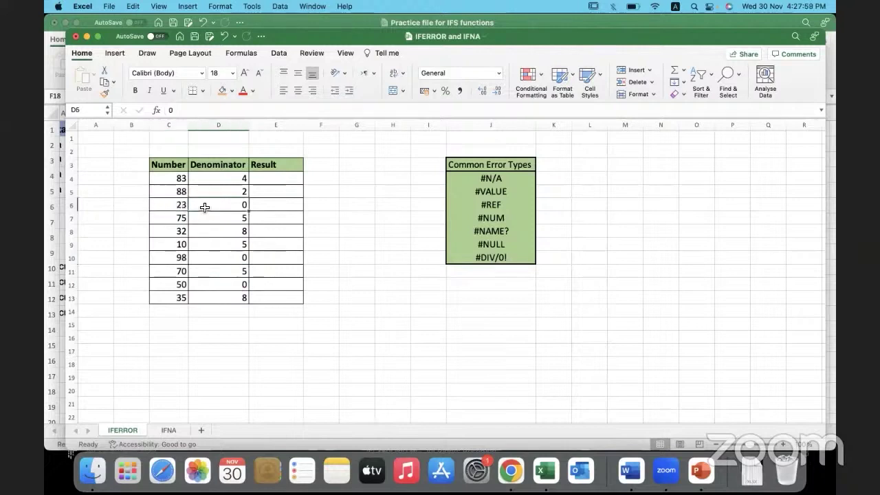
click(268, 183)
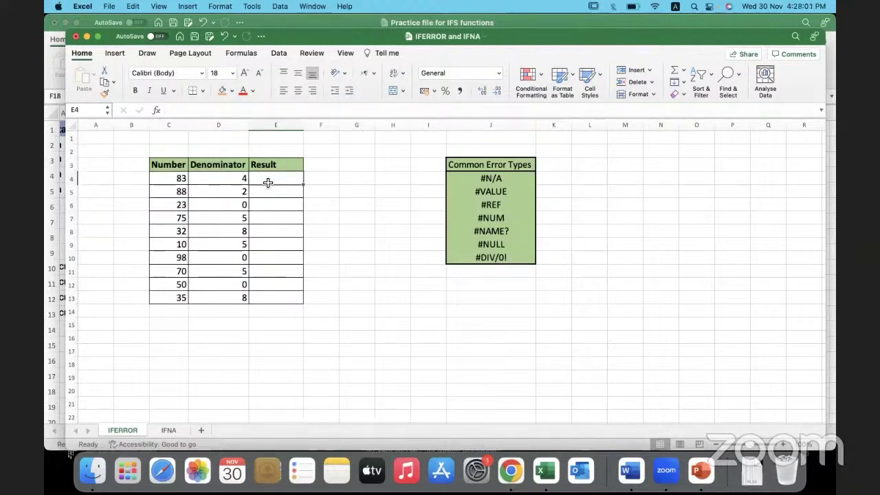
Step: Enter =(C4/D4) in E4 so it returns 20.75
text(=()
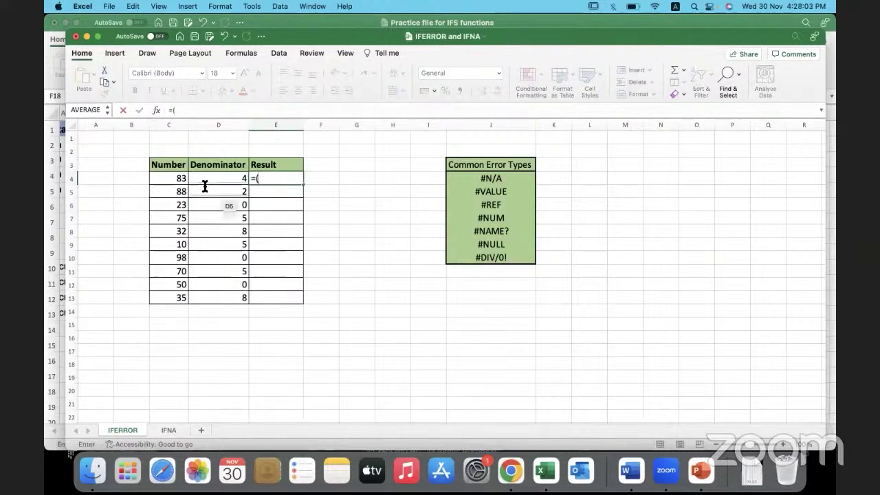
click(173, 179)
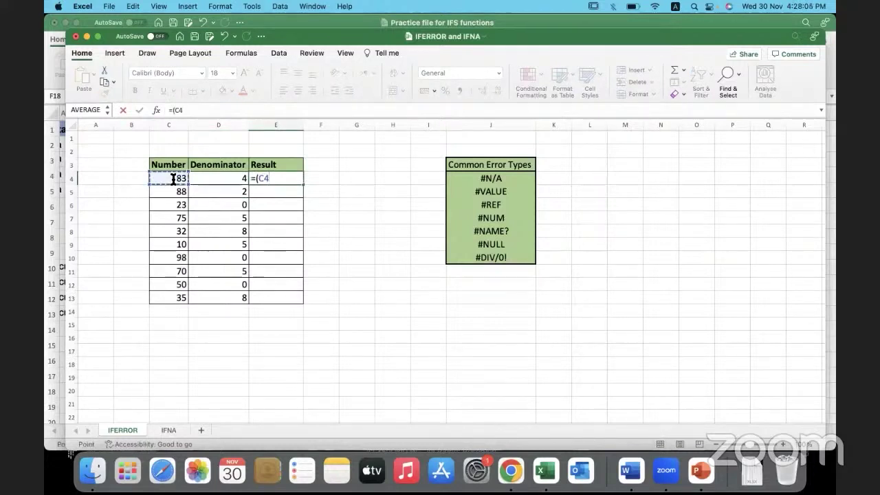
text(/)
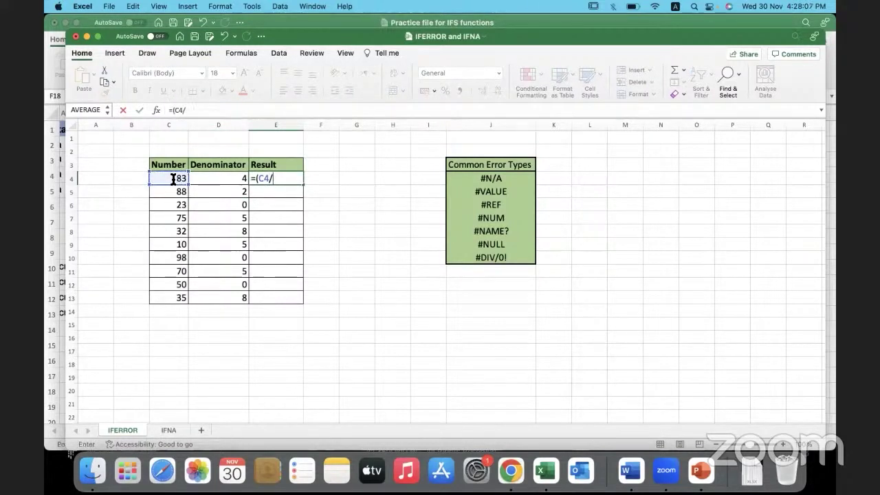
click(235, 179)
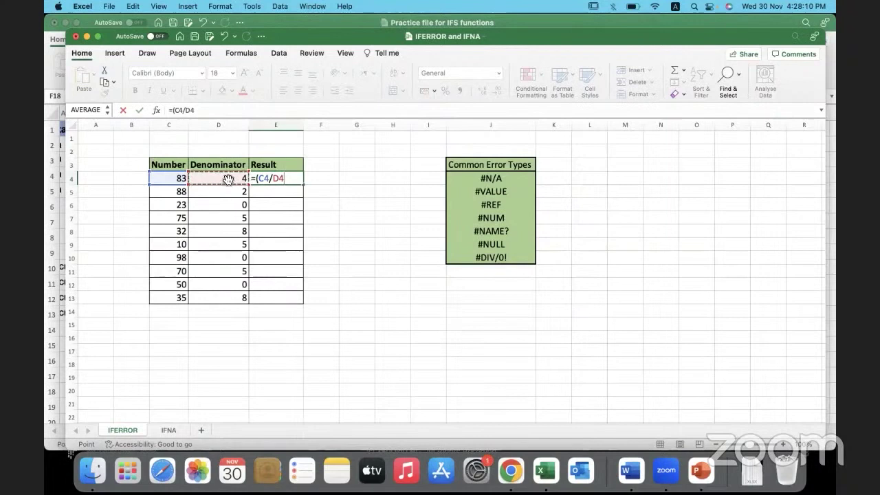
text())
key(Return)
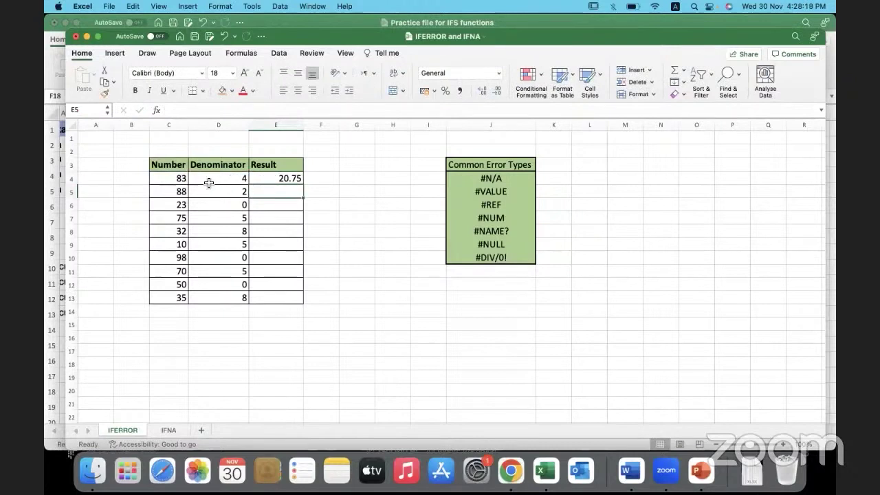
click(274, 179)
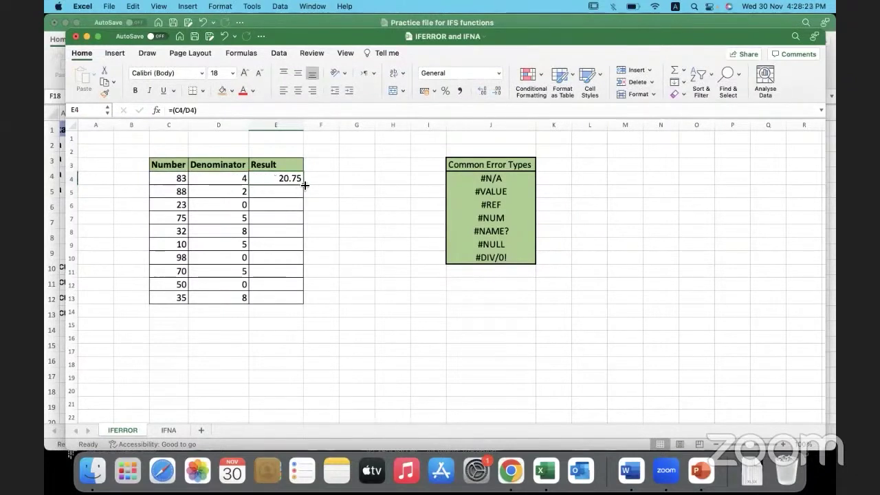
double_click(304, 185)
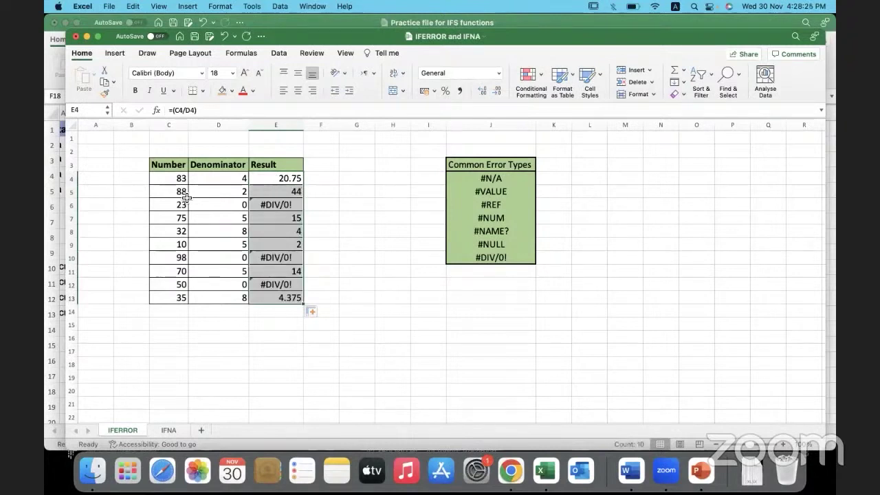
drag(169, 194, 256, 195)
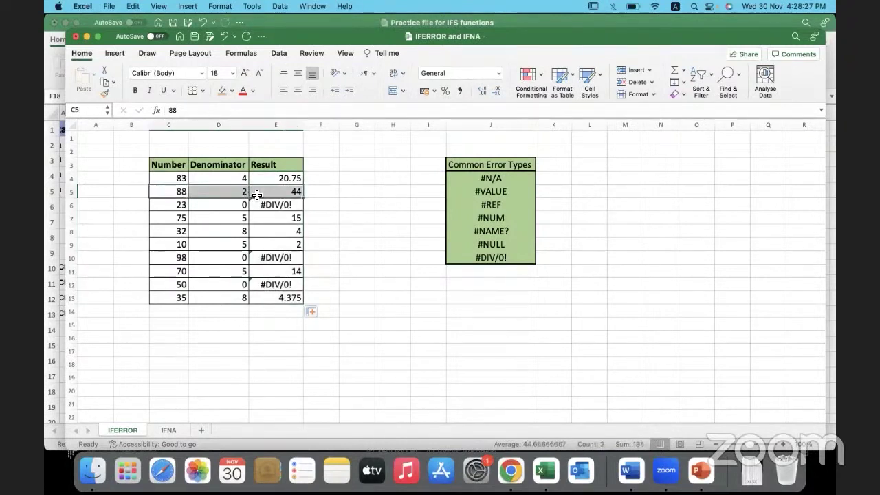
drag(178, 219, 264, 218)
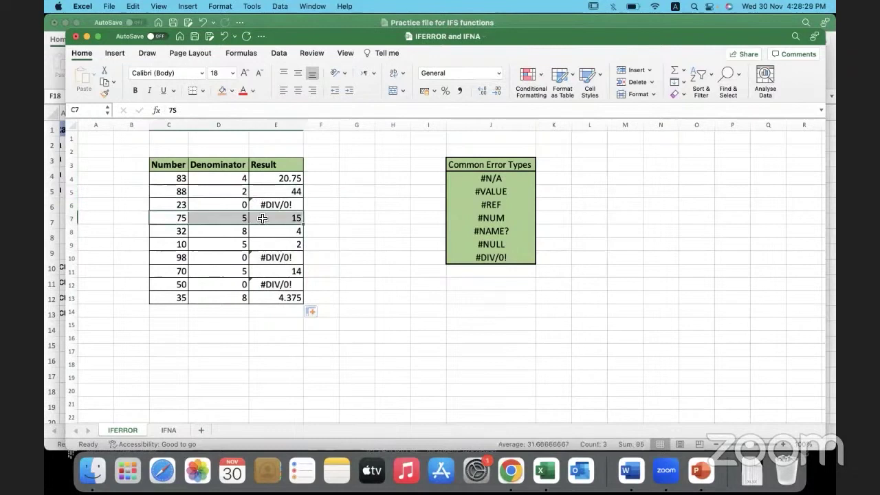
click(262, 218)
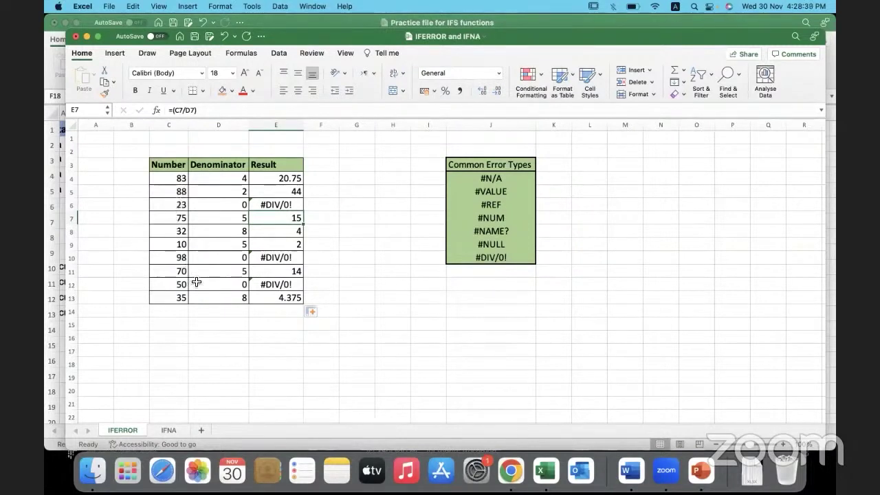
drag(180, 206, 295, 206)
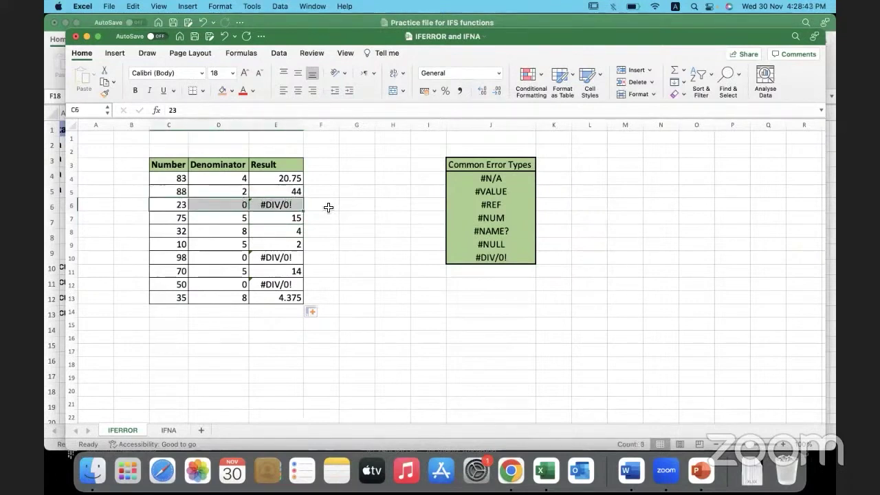
drag(173, 259, 266, 258)
drag(175, 284, 271, 285)
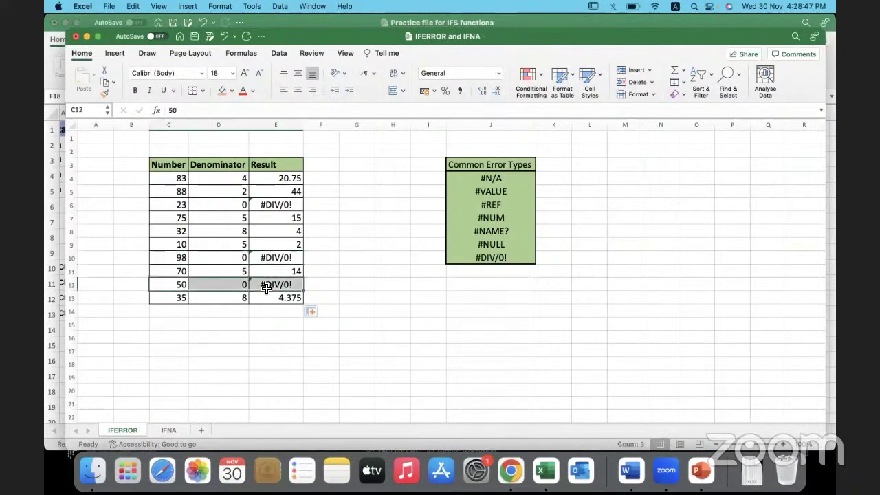
click(337, 282)
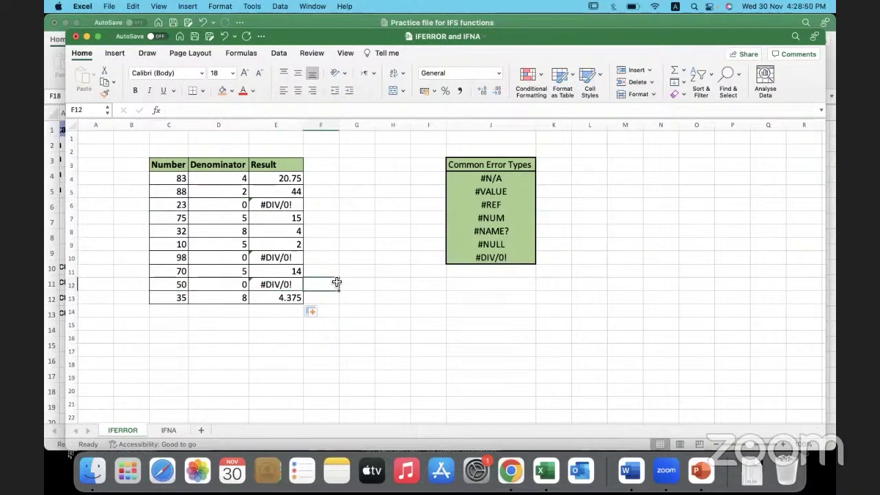
click(282, 194)
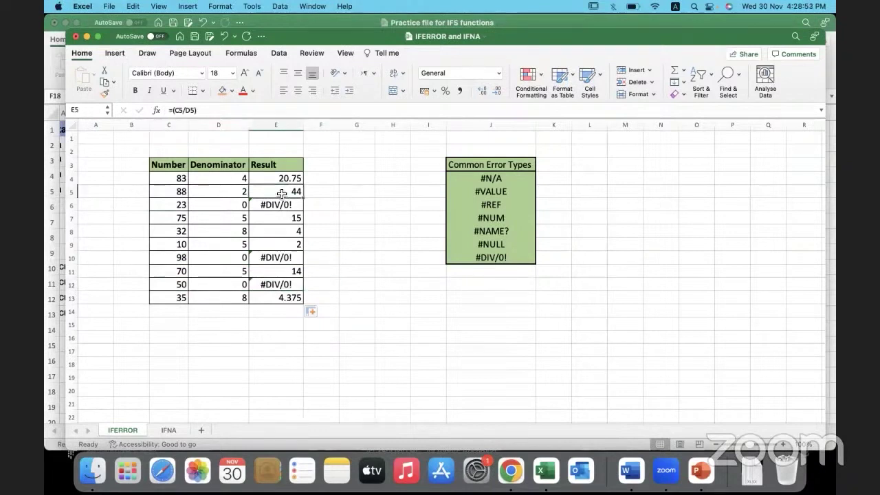
click(282, 206)
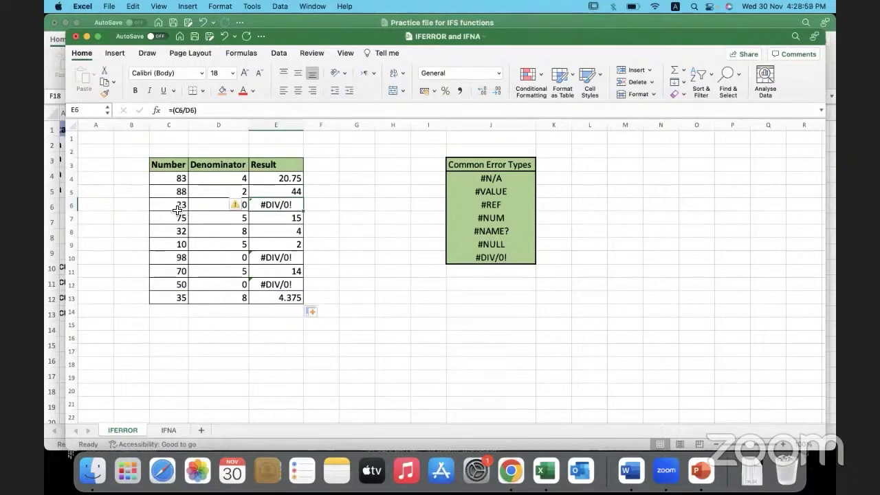
drag(178, 208, 204, 207)
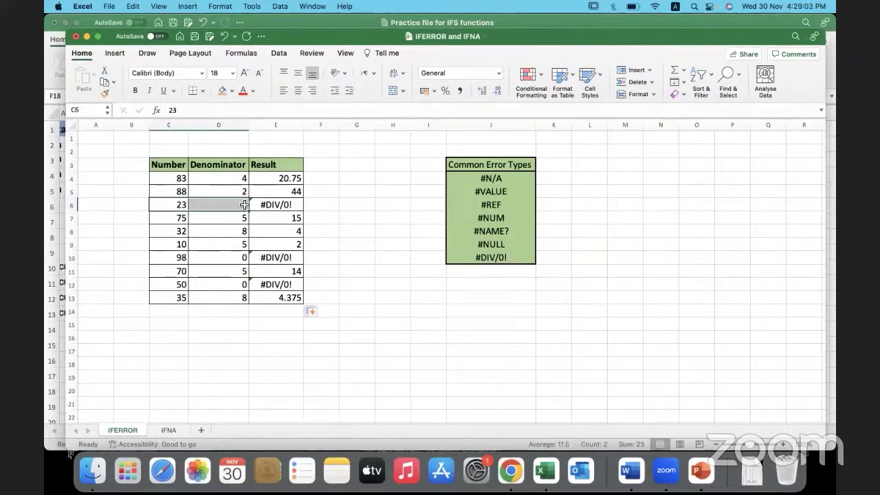
click(300, 207)
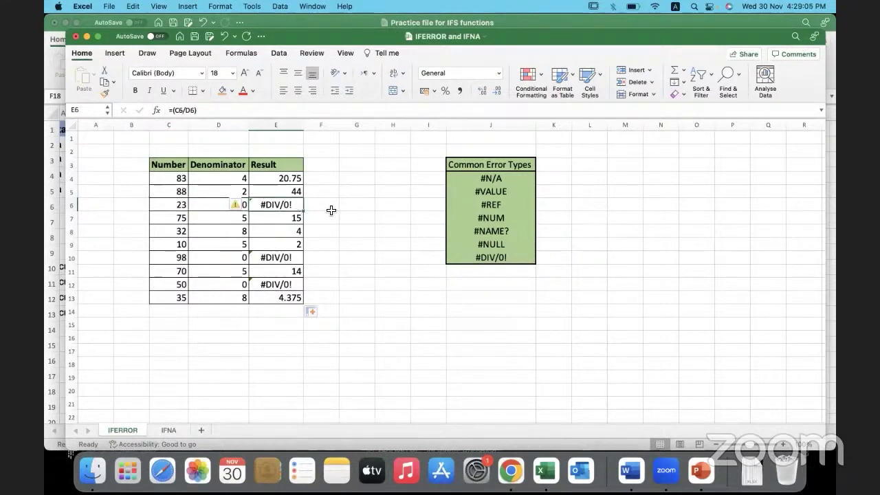
click(329, 207)
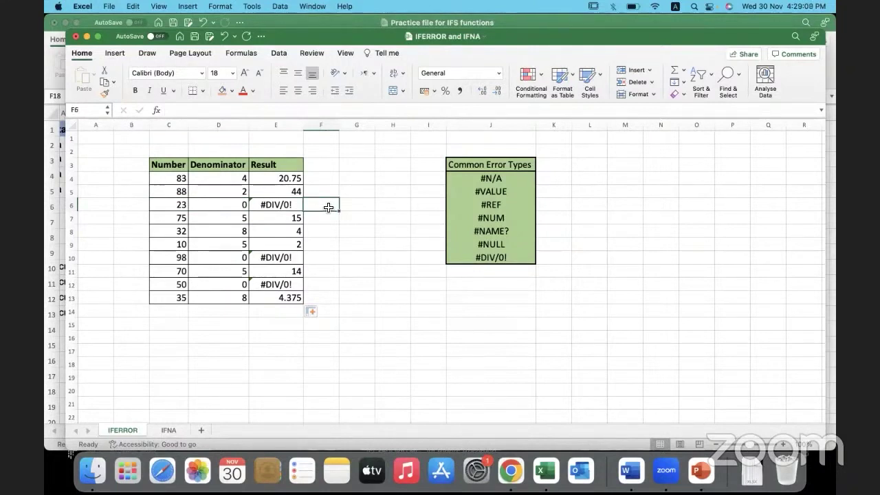
click(299, 207)
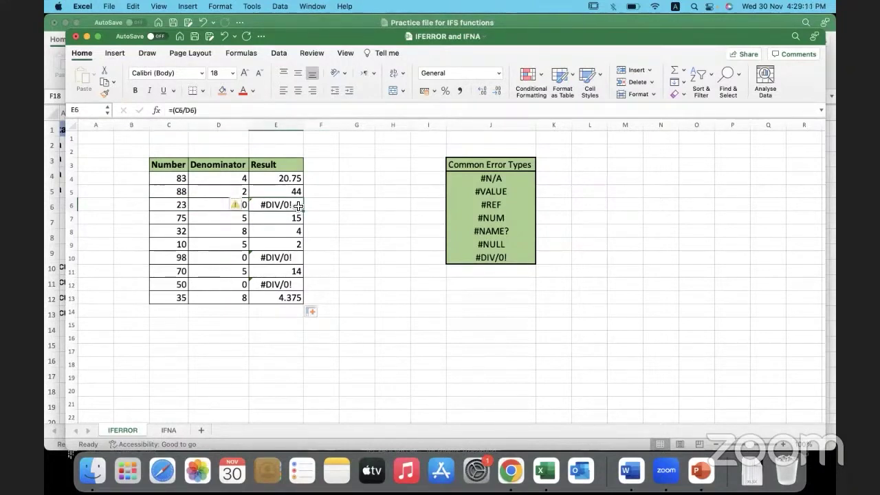
click(267, 176)
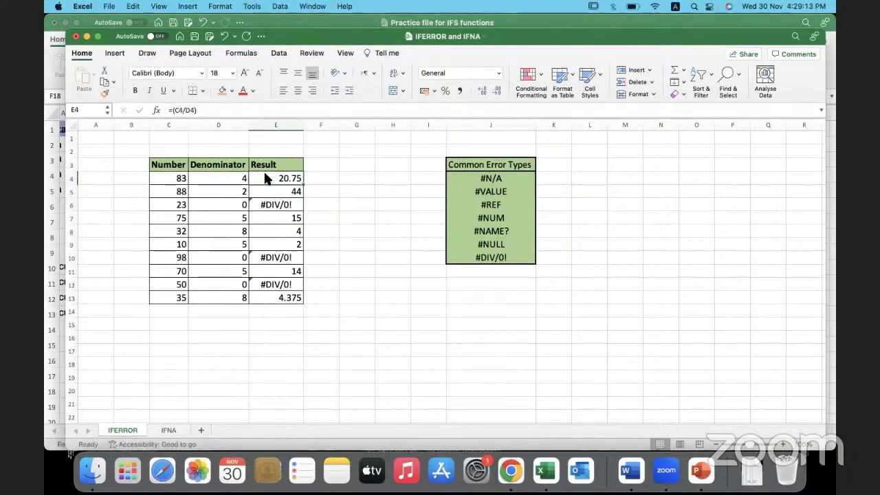
Step: Rewrite E4 as =IFERROR((C4/D4), leaving the fallback argument to add
double_click(265, 178)
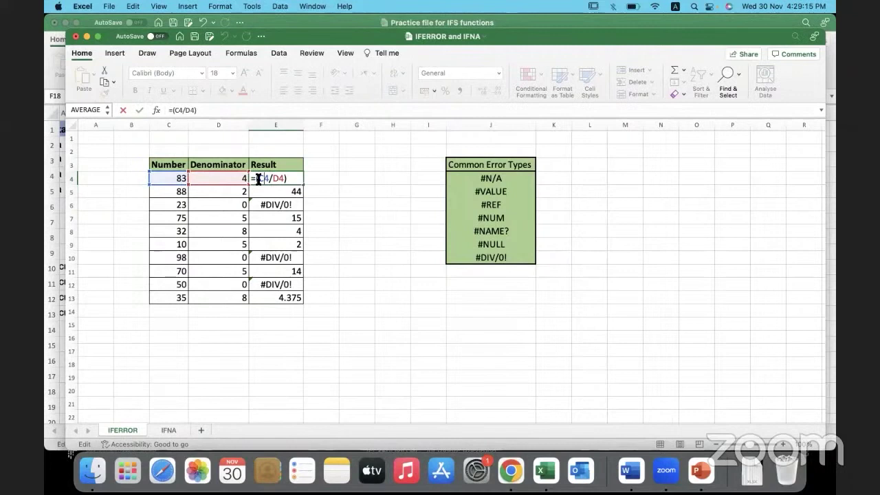
click(258, 179)
text(IFERRO)
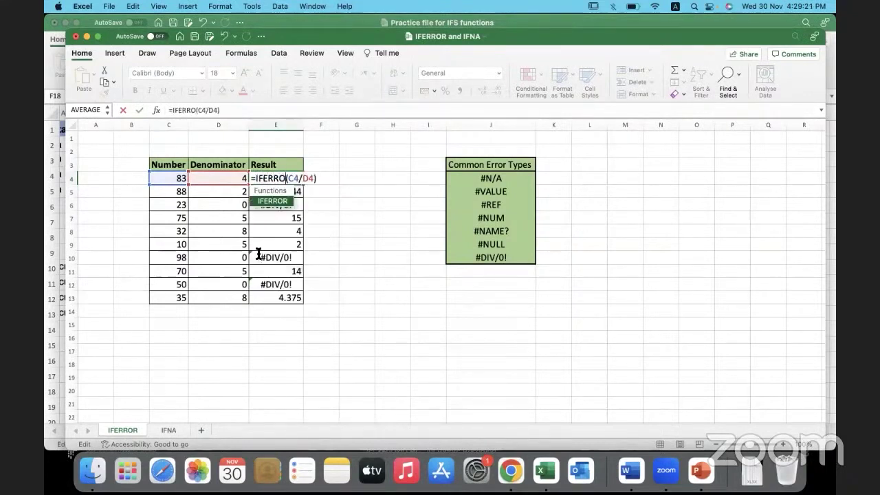
text(R)
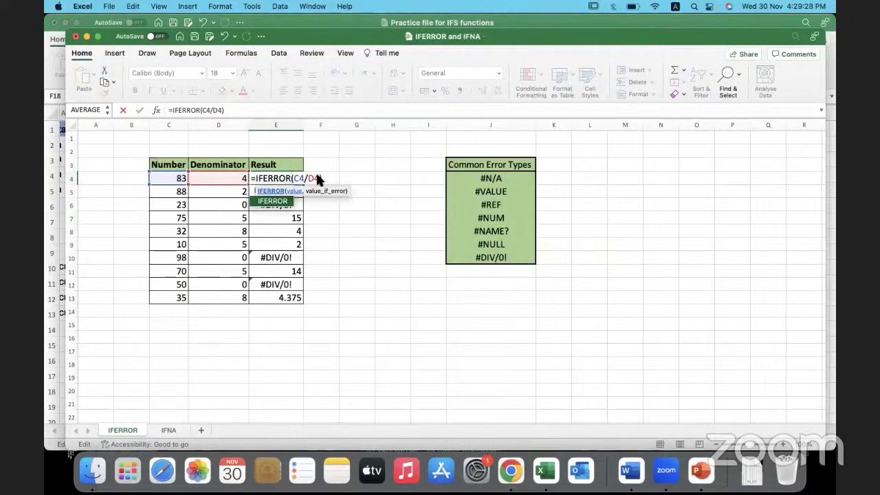
text(()
text(,)
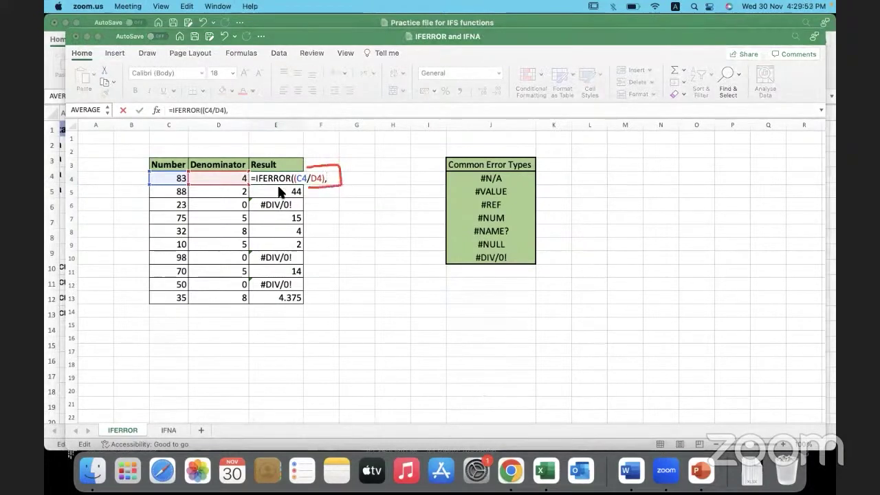
mouse_move(278, 187)
mouse_down()
mouse_move(255, 188)
mouse_move(251, 174)
mouse_move(323, 169)
mouse_up()
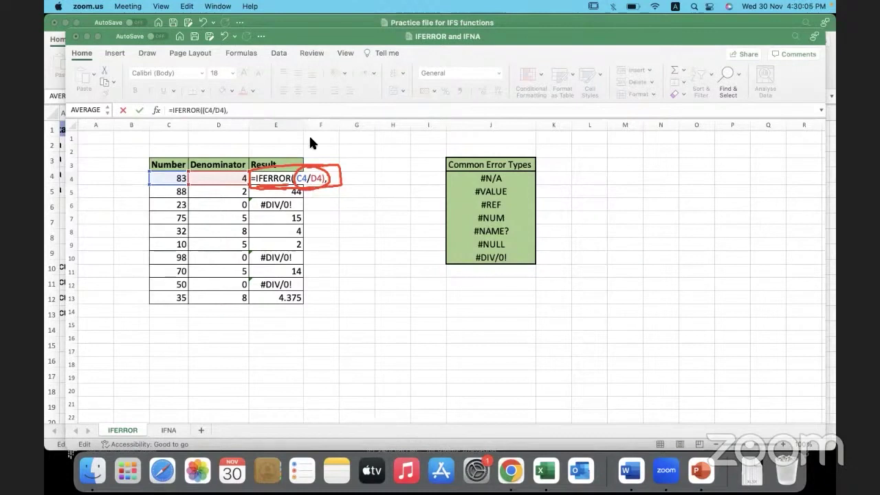
mouse_move(310, 140)
mouse_down()
mouse_move(317, 150)
mouse_move(311, 130)
mouse_up()
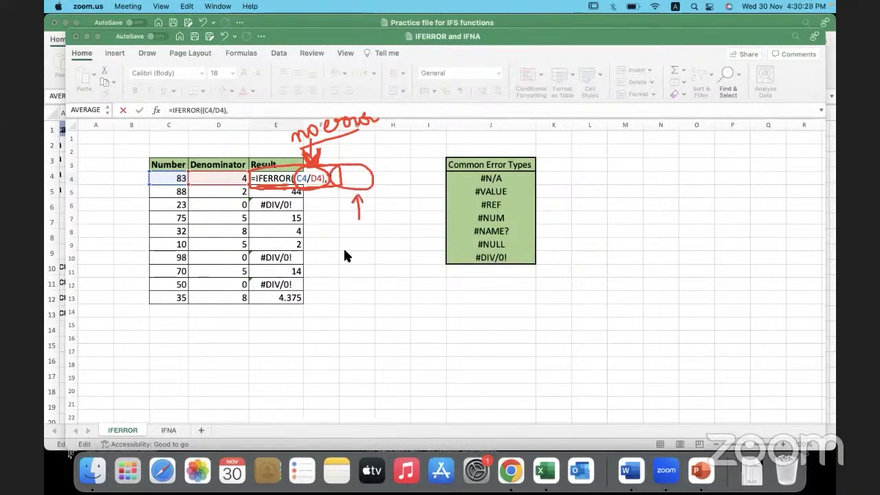
drag(345, 251, 419, 224)
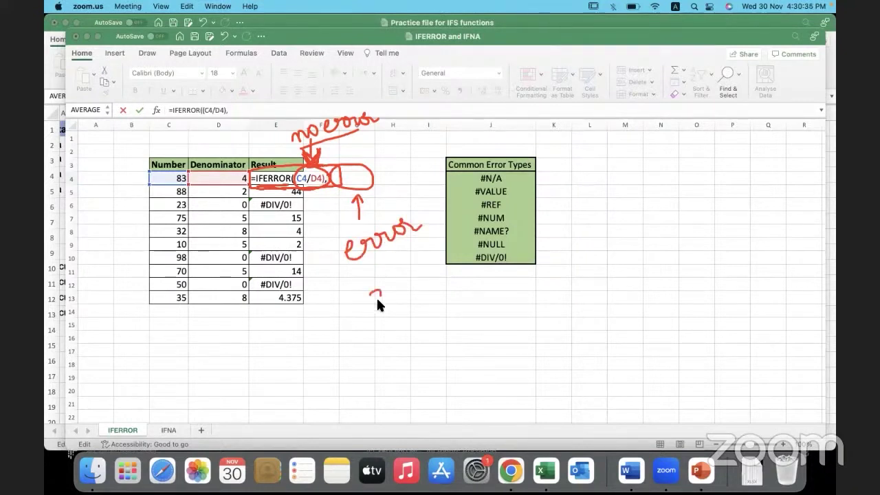
mouse_move(376, 296)
mouse_down()
mouse_move(392, 295)
mouse_move(390, 269)
mouse_up()
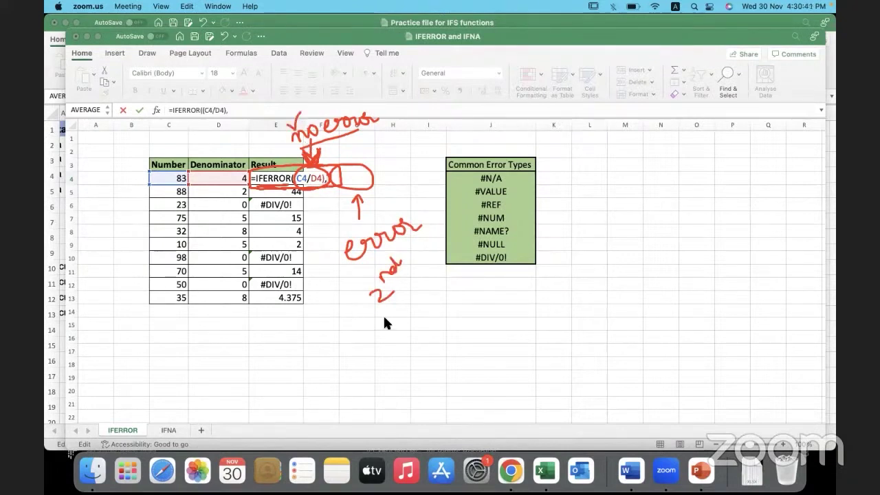
drag(378, 321, 425, 283)
click(607, 105)
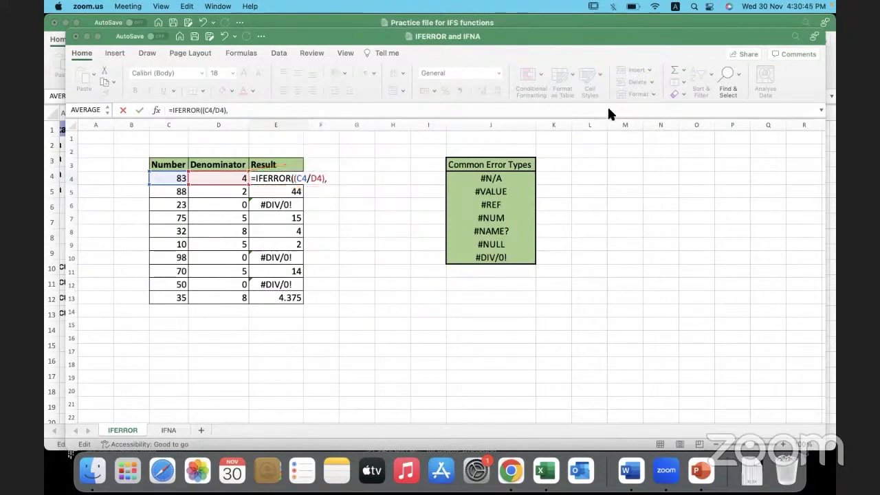
Step: Complete E4 as =IFERROR((C4/D4),0) and fill it down the Result column
click(332, 177)
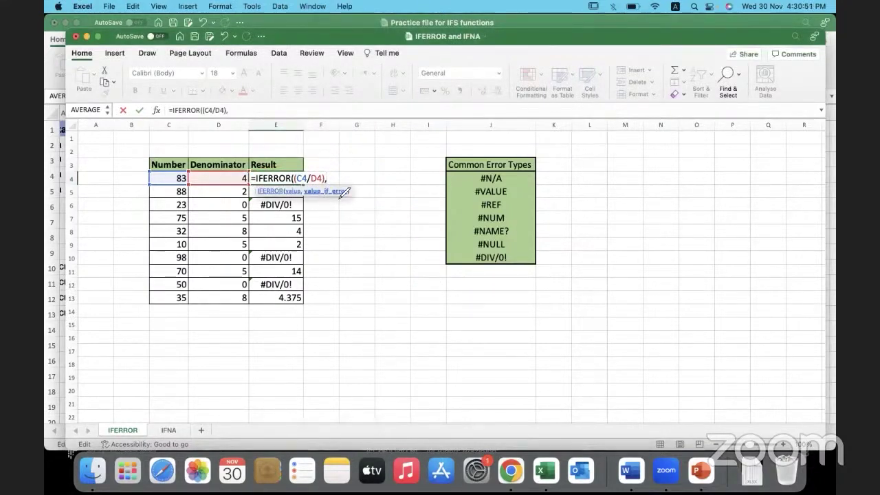
text(0))
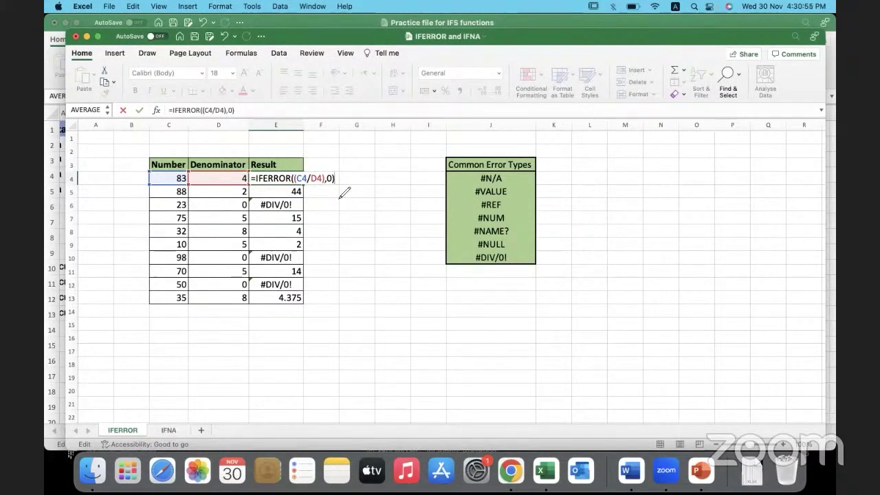
key(Return)
click(300, 181)
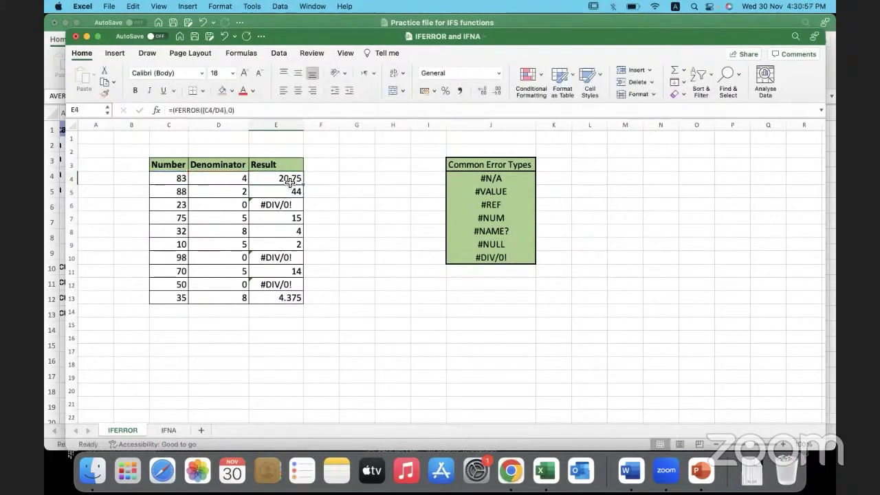
double_click(302, 183)
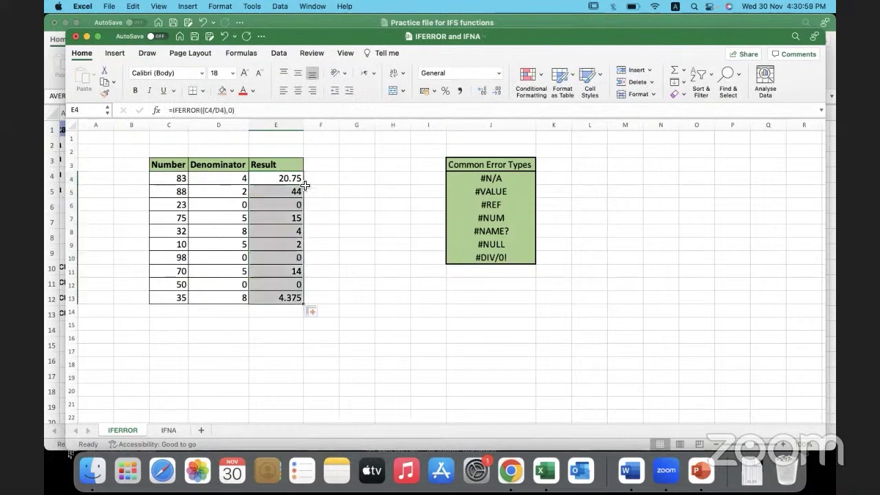
click(275, 208)
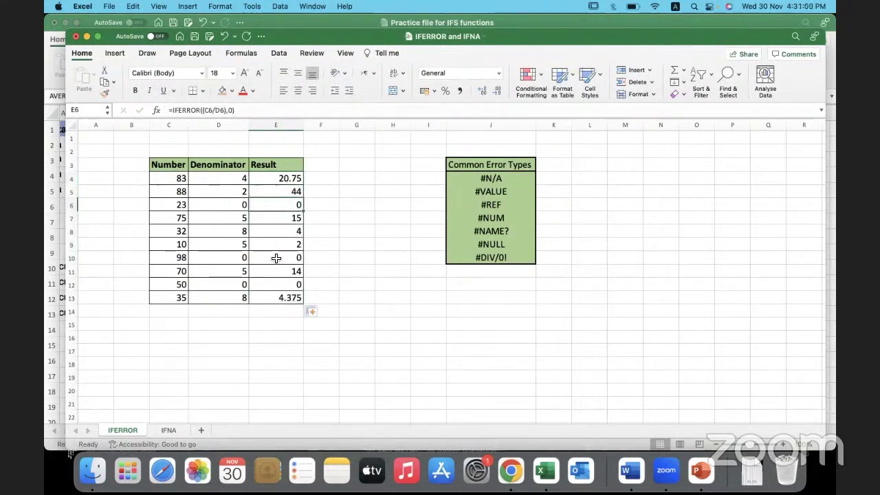
click(276, 258)
click(273, 179)
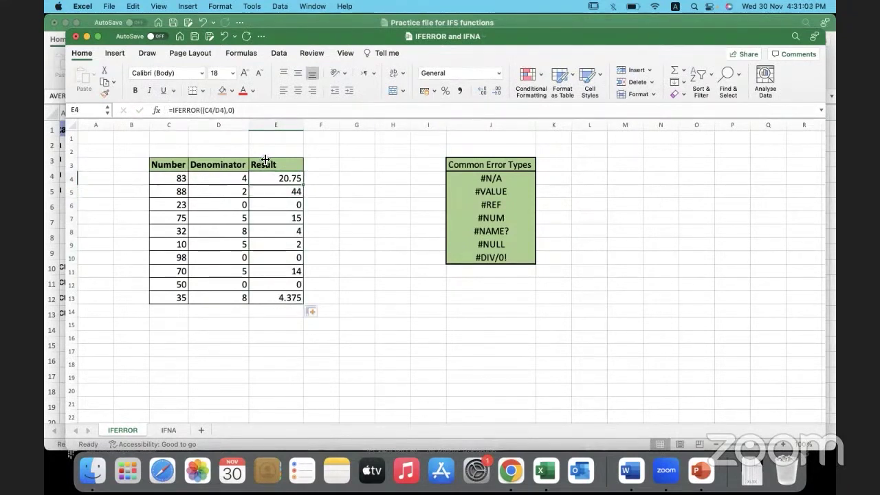
Step: Replace the 0 fallback with "" so errors show blank, and refill down to E13
click(234, 110)
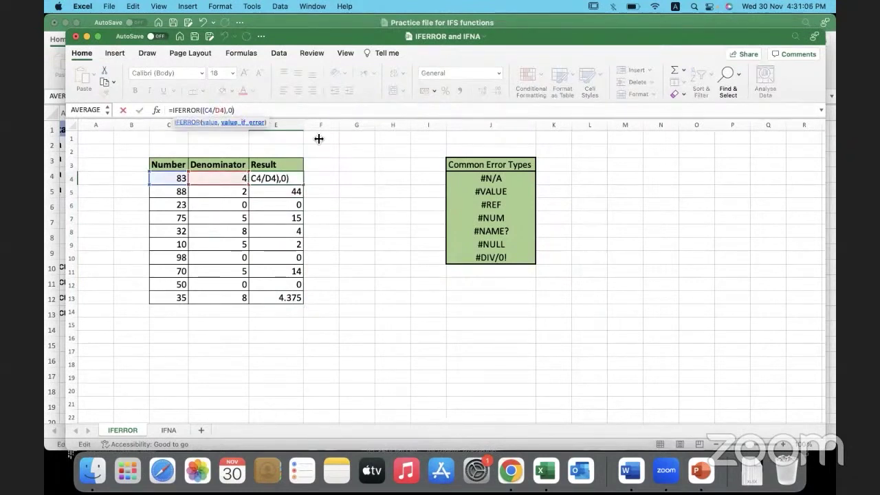
key(BackSpace)
text("")
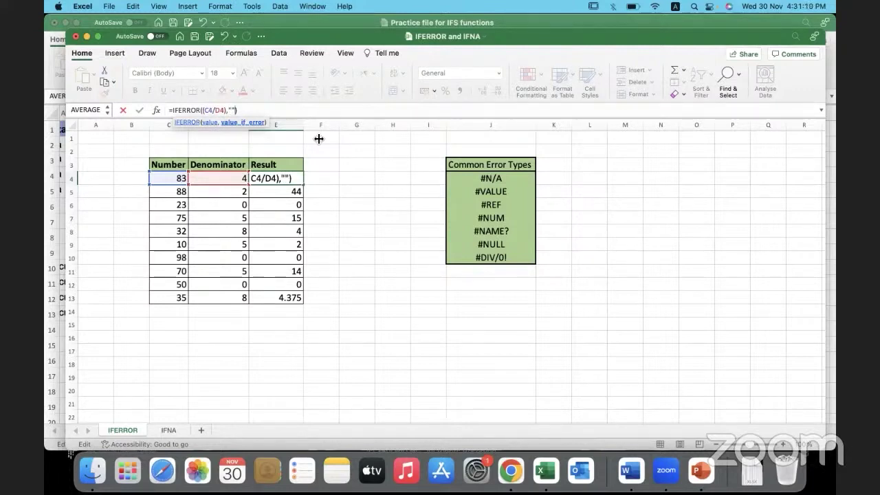
key(Return)
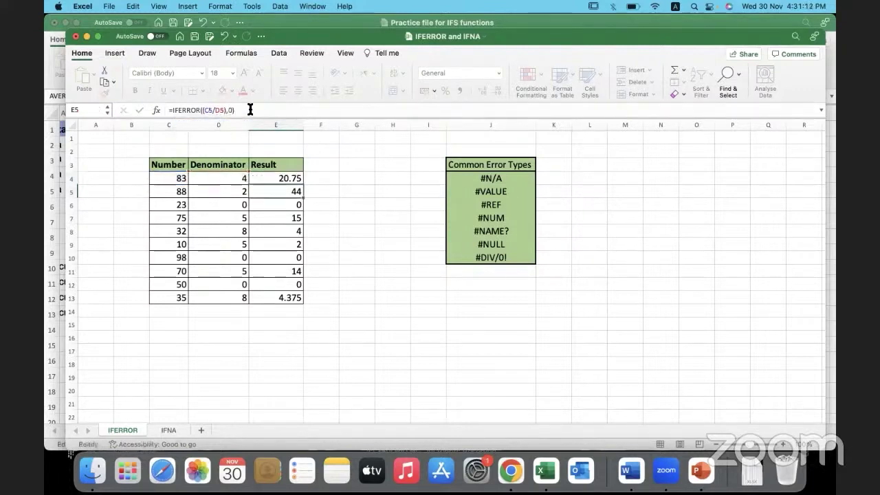
click(297, 182)
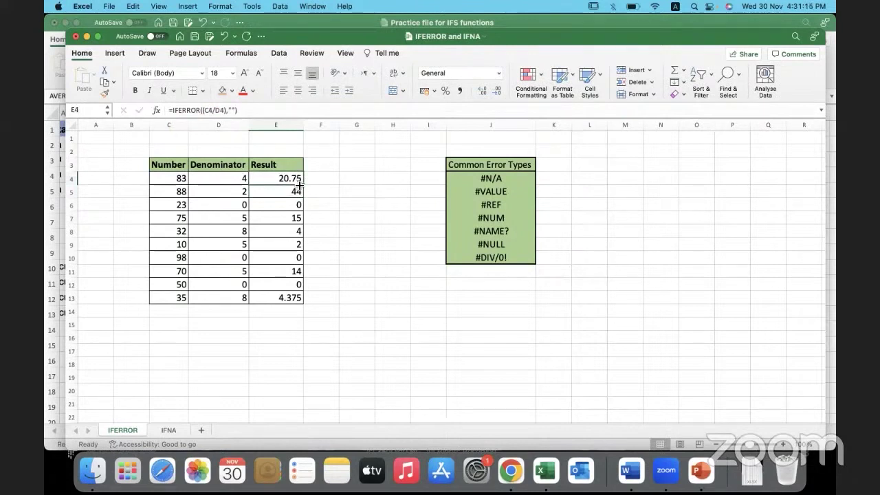
drag(300, 184, 301, 303)
click(275, 205)
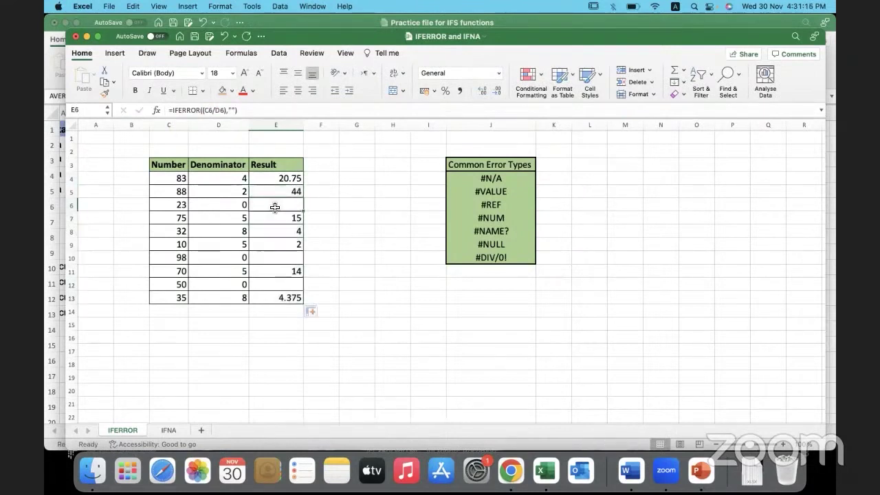
click(268, 252)
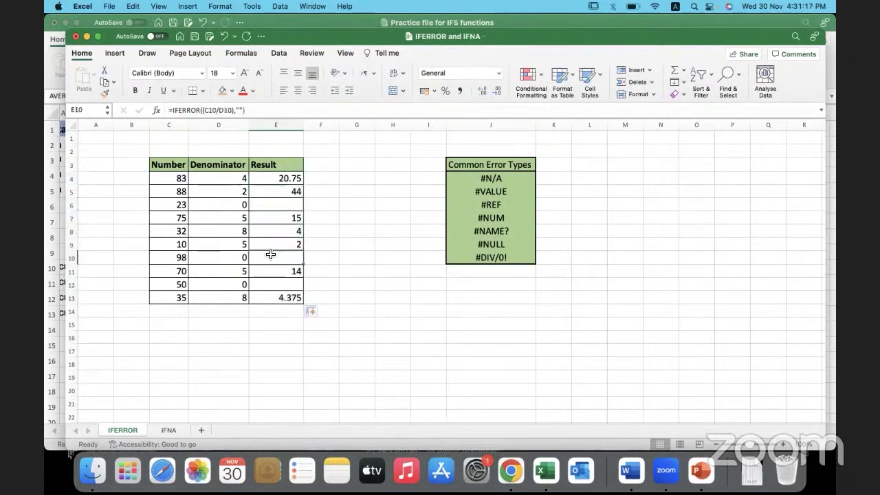
Step: Set E10's fallback text to 'No Result, Check the Denominator', correcting the typos
click(237, 108)
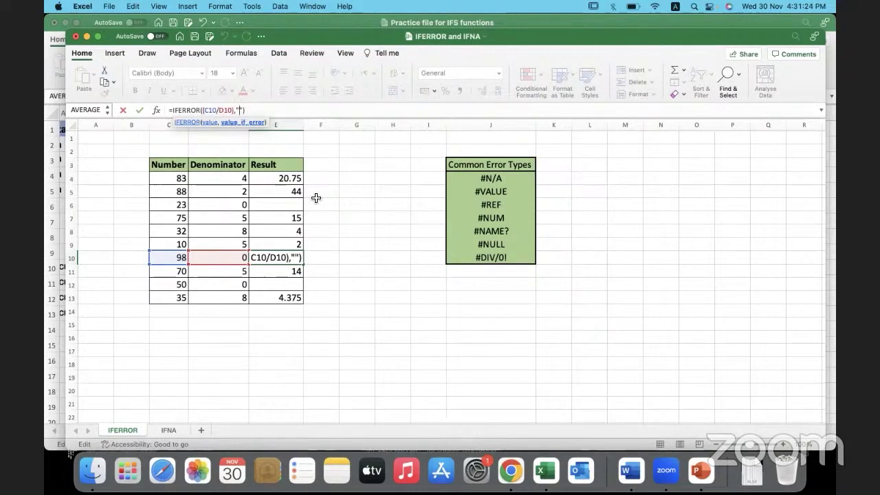
text(No resutls)
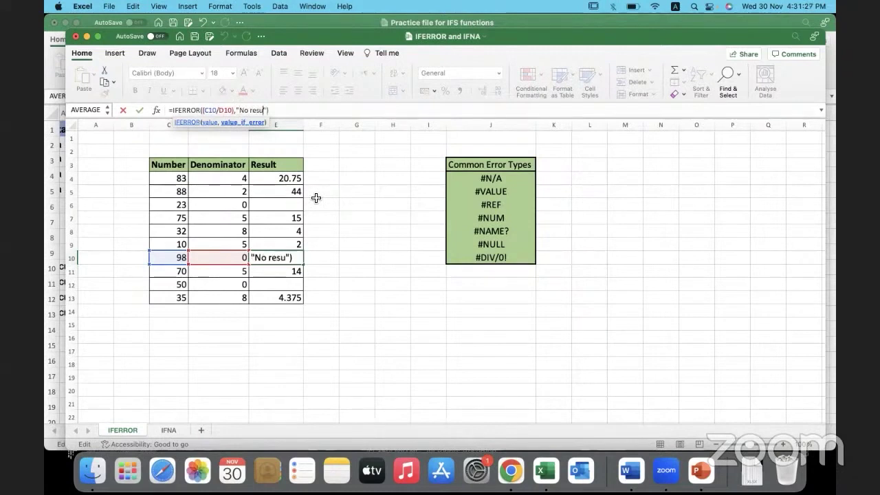
key(BackSpace)
key(BackSpace)
key(BackSpace)
key(BackSpace)
key(BackSpace)
key(BackSpace)
key(BackSpace)
text(Results, Check t)
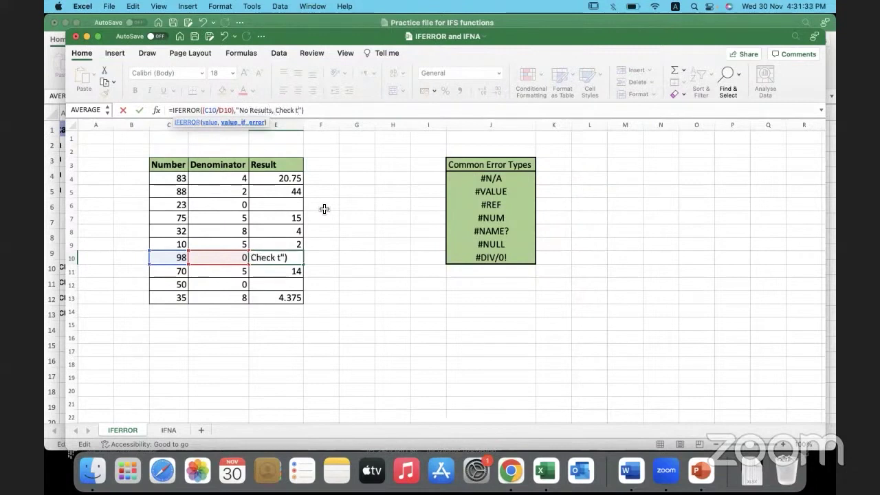
text(he Denomi)
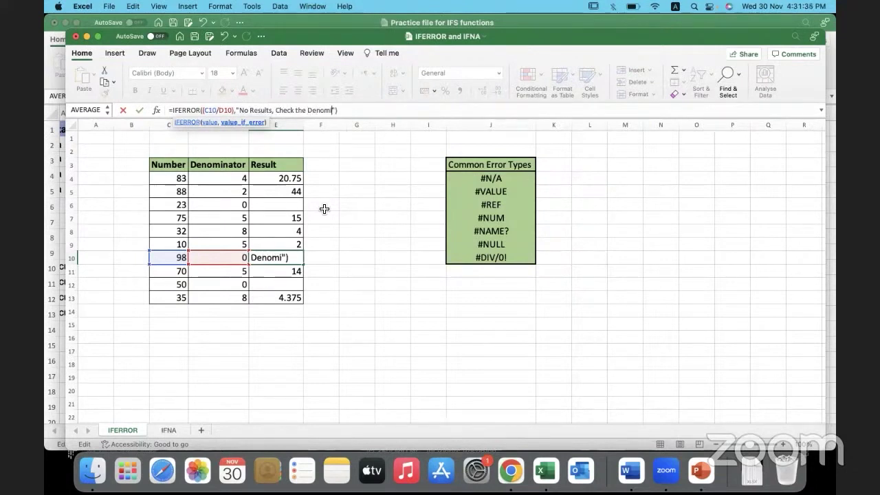
text(nato)
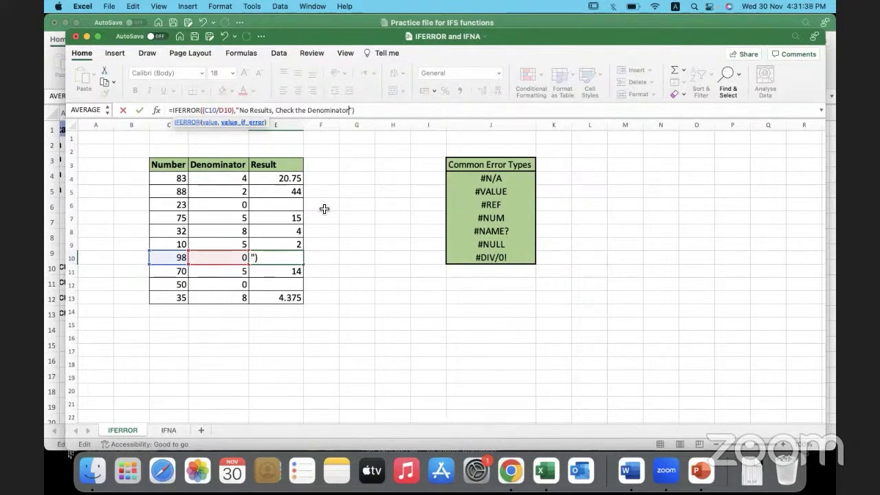
text(r)
click(269, 110)
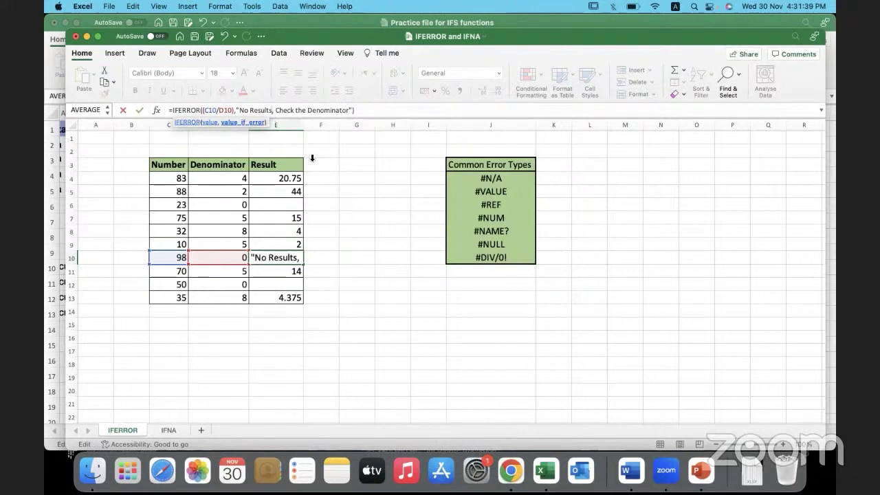
key(BackSpace)
key(Return)
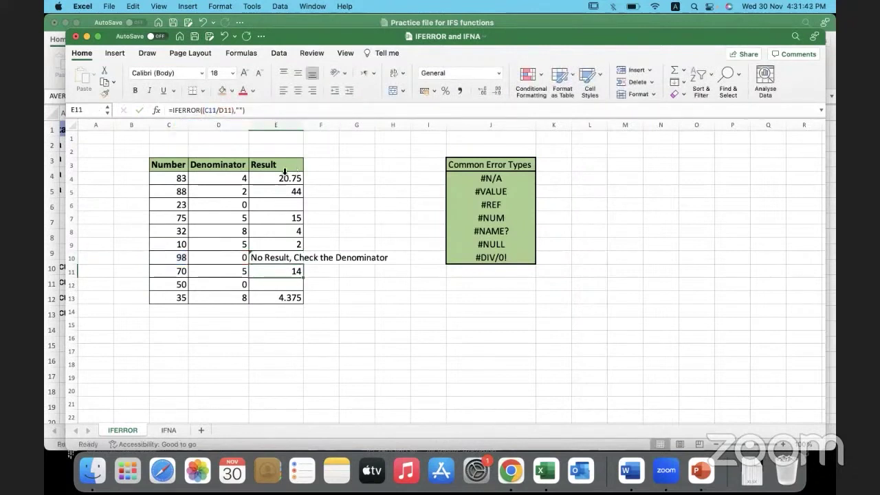
click(275, 183)
Step: Copy E10's message formula down to E13 and up through E5
click(301, 258)
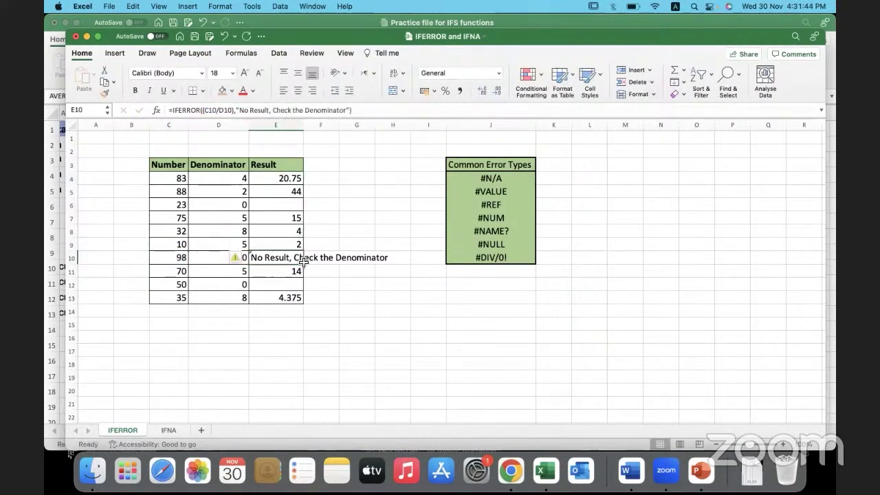
double_click(303, 261)
click(302, 259)
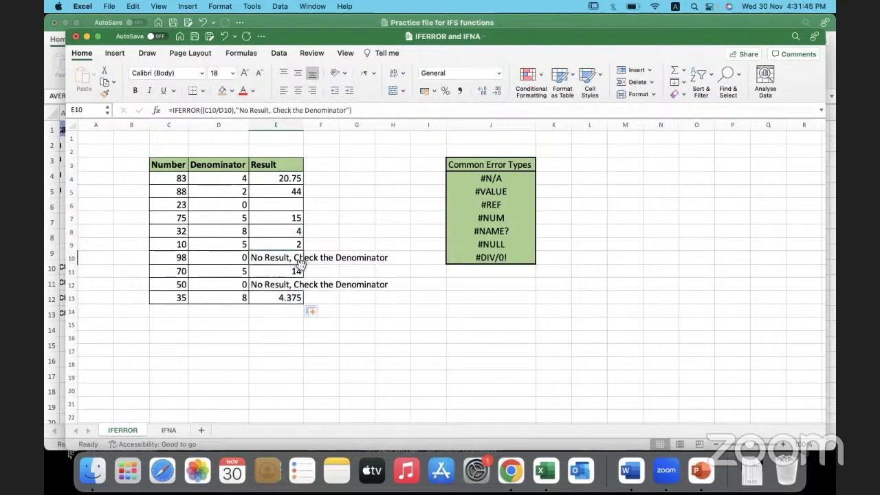
drag(303, 264, 301, 188)
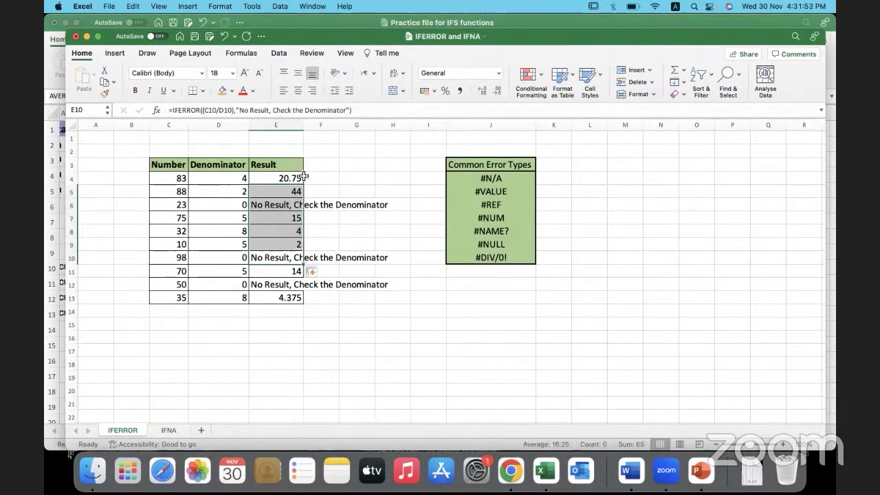
click(289, 190)
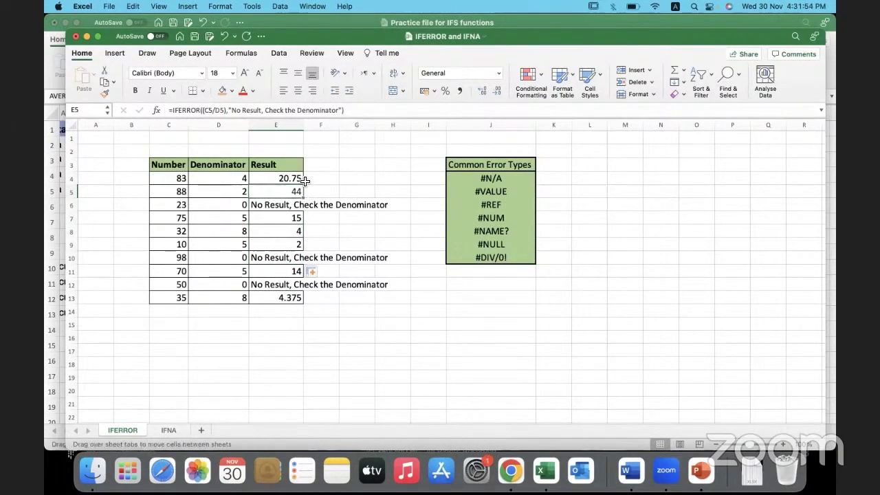
Step: Autofit column E so the 'No Result, Check the Denominator' message fits
click(305, 178)
click(369, 337)
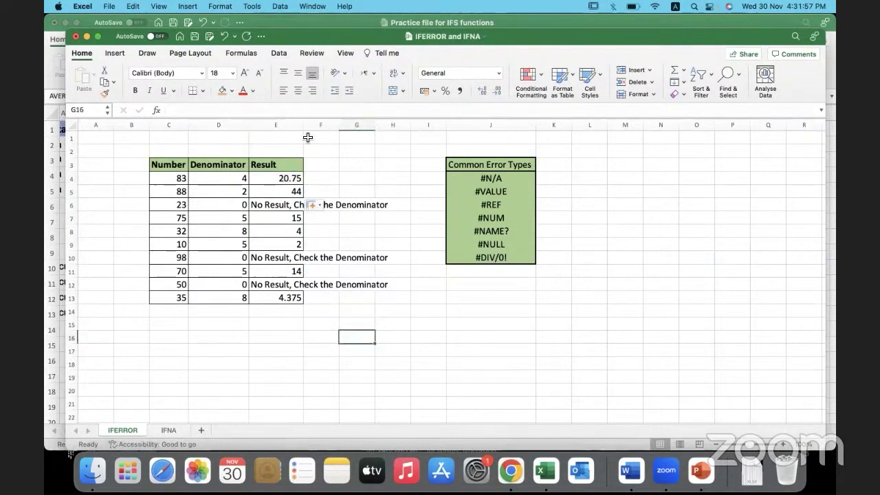
double_click(306, 126)
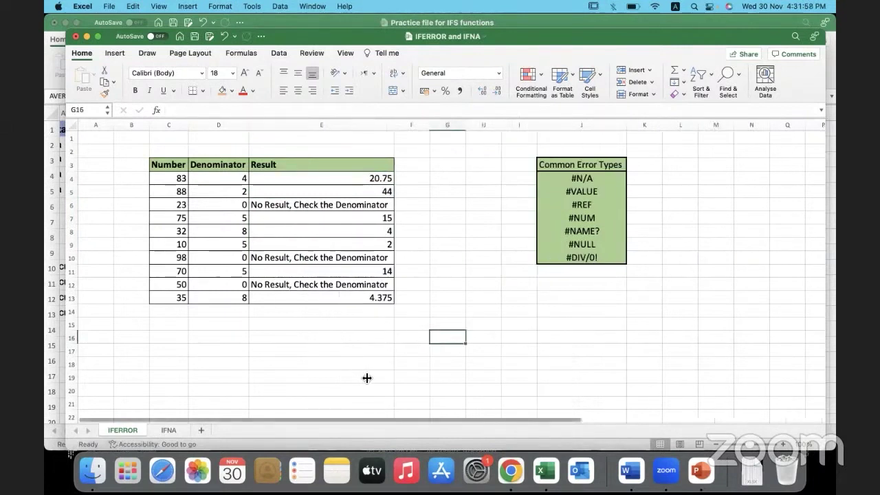
click(339, 339)
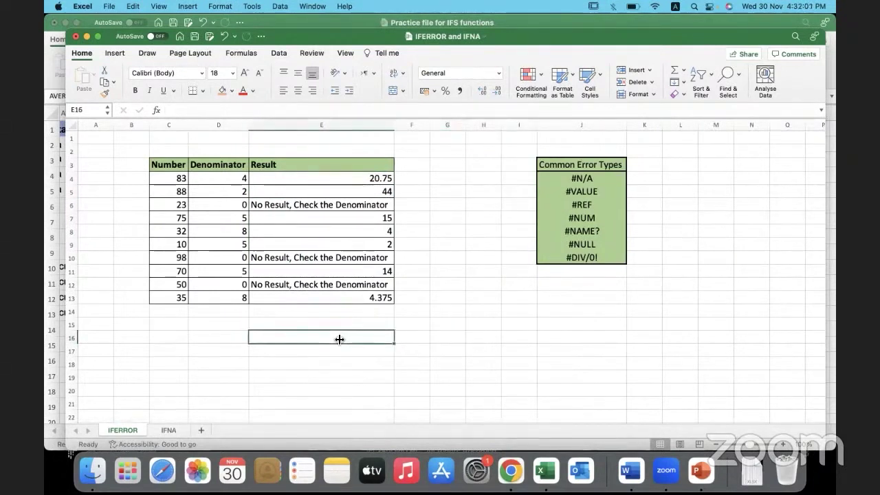